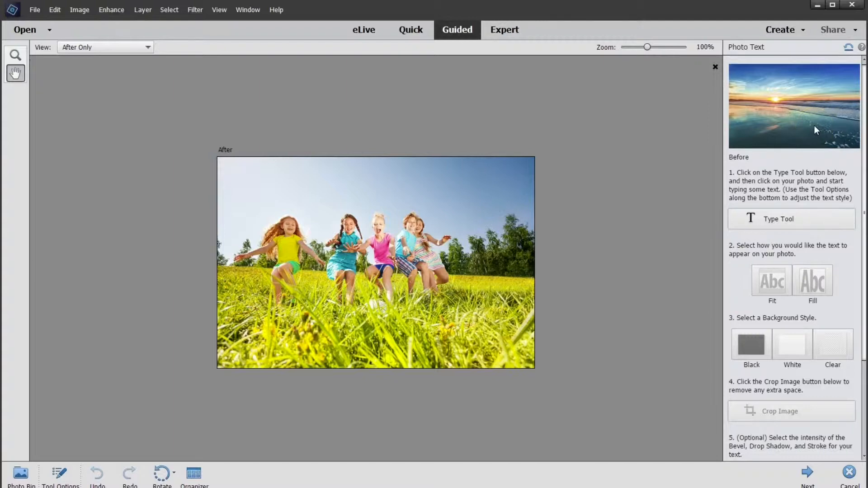
# Add the centre-aligned text "best" over the middle of the photo with the Type tool
pyautogui.click(808, 219)
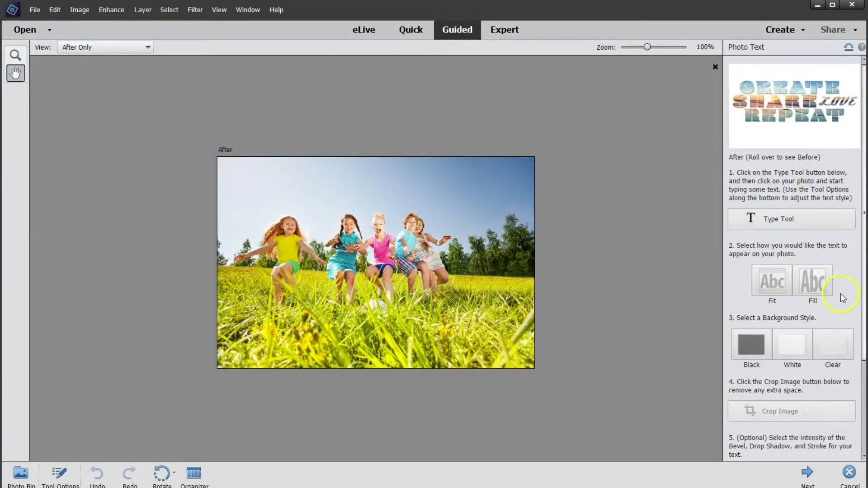
pyautogui.click(778, 221)
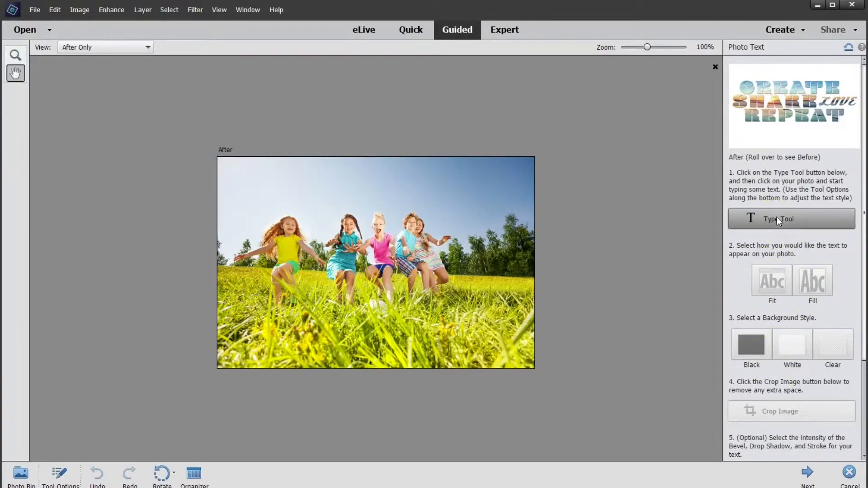
pyautogui.click(371, 252)
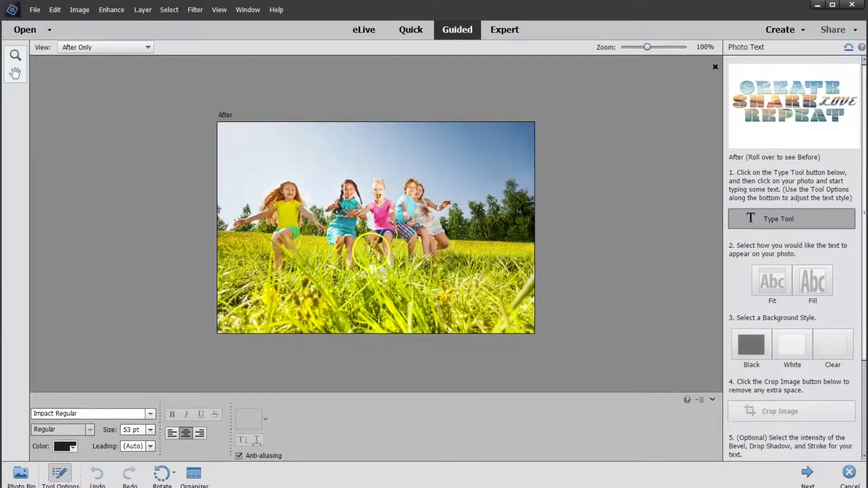
pyautogui.click(185, 433)
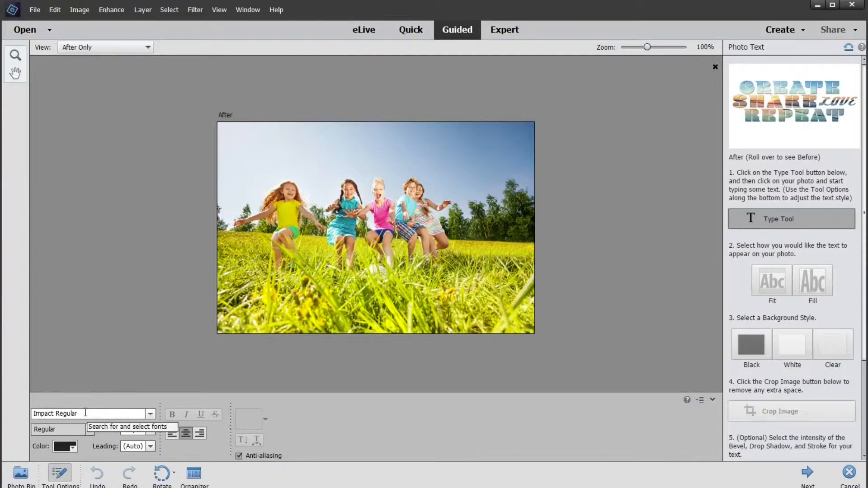
pyautogui.click(370, 211)
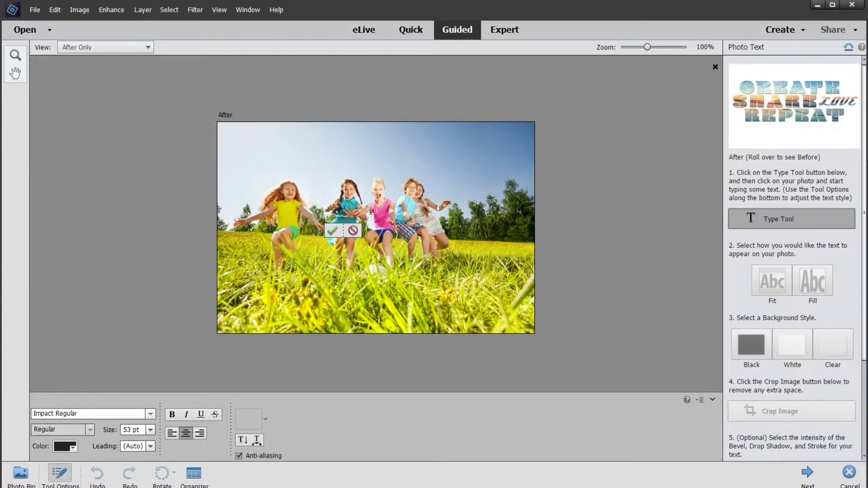
pyautogui.click(426, 252)
pyautogui.write('best')
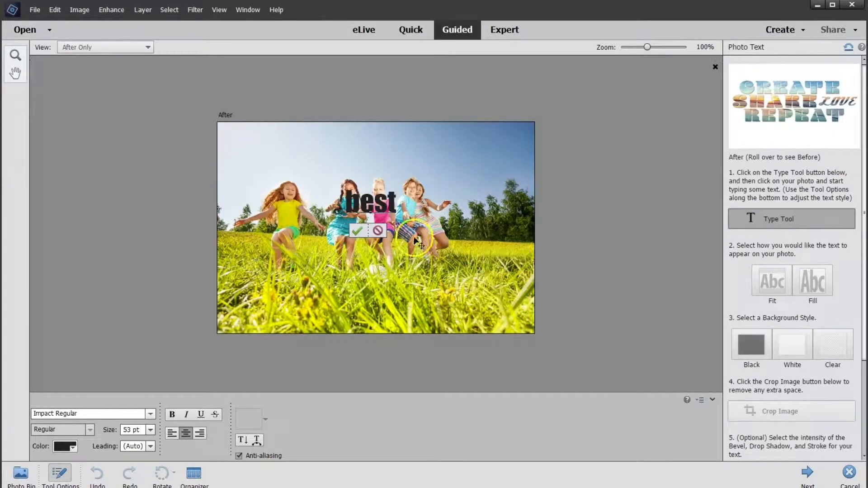
pyautogui.click(363, 231)
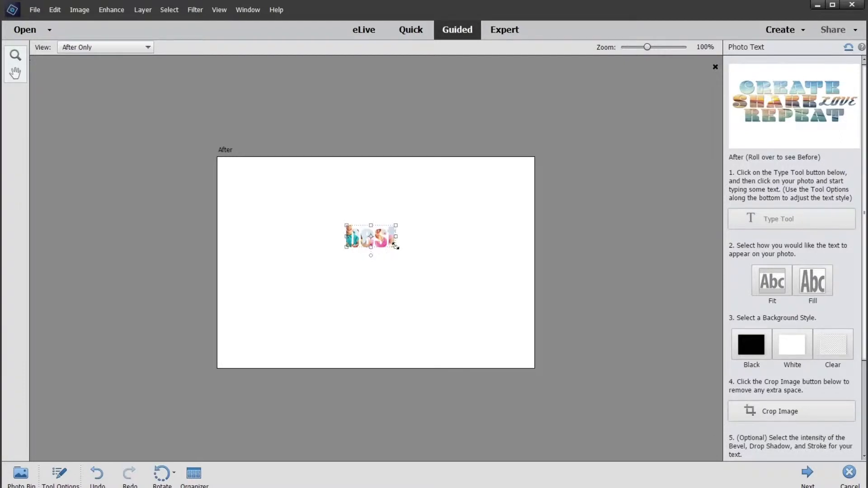
# Enlarge the photo-filled word "best" to about three quarters of the canvas width and position it over the children
pyautogui.moveTo(396, 247); pyautogui.dragTo(511, 335)
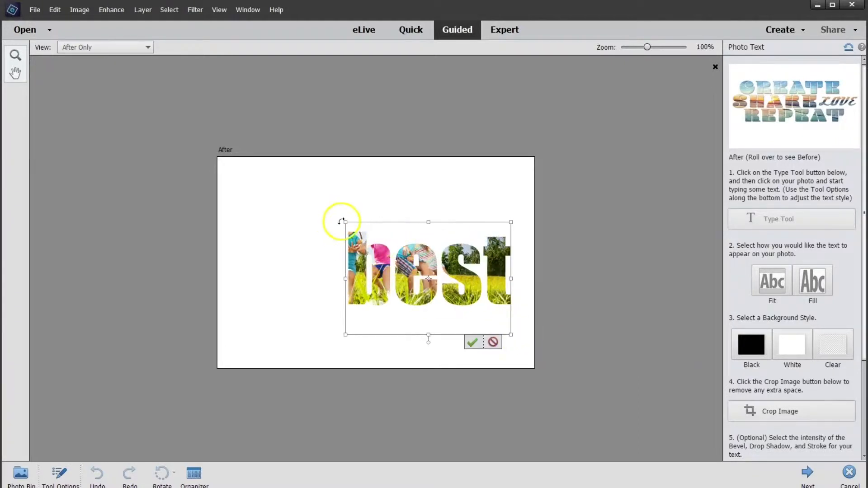
pyautogui.moveTo(341, 221); pyautogui.dragTo(269, 171)
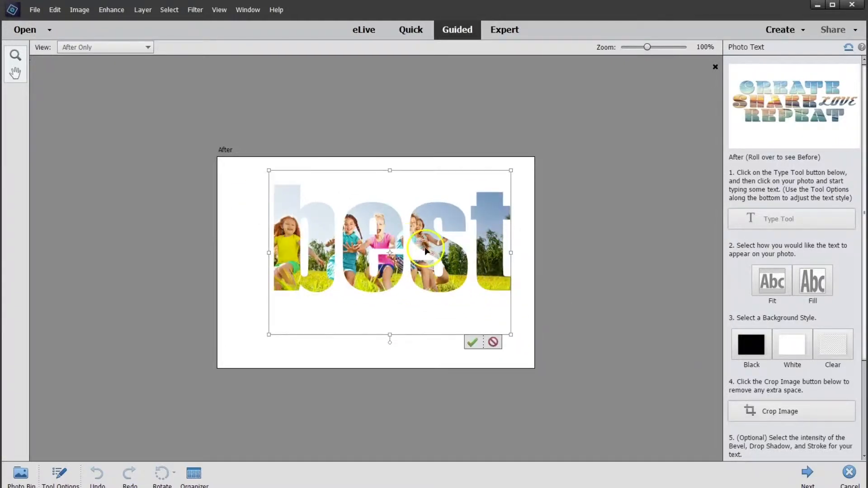
pyautogui.moveTo(425, 250); pyautogui.dragTo(410, 261)
pyautogui.click(460, 354)
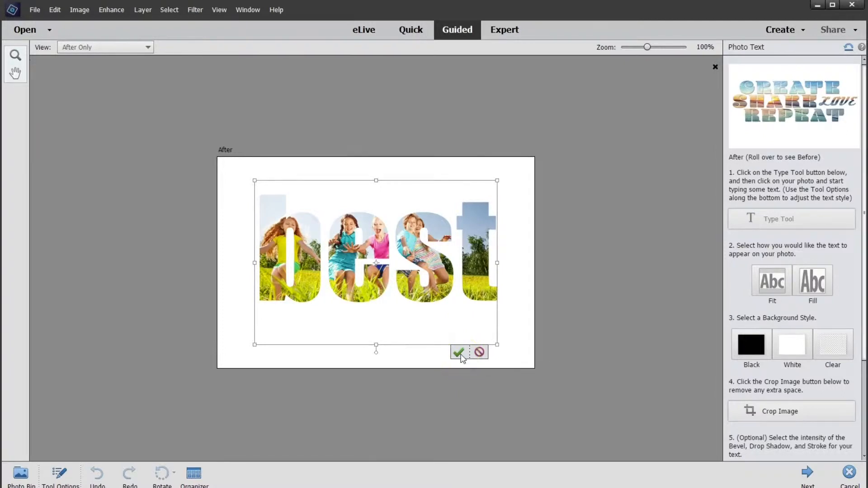
pyautogui.click(461, 355)
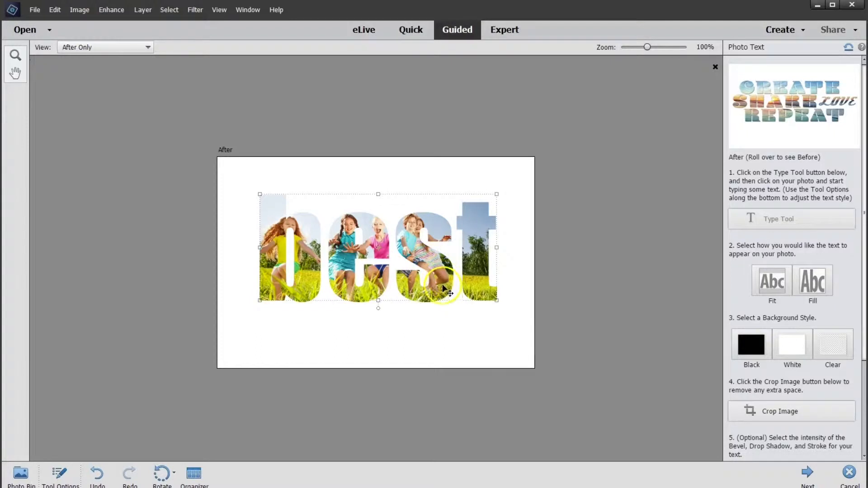
# Widen the word "best" further towards both canvas edges and reposition it so the letters frame the children
pyautogui.moveTo(445, 290)
pyautogui.mouseDown()
pyautogui.moveTo(442, 283)
pyautogui.moveTo(443, 294)
pyautogui.mouseUp()
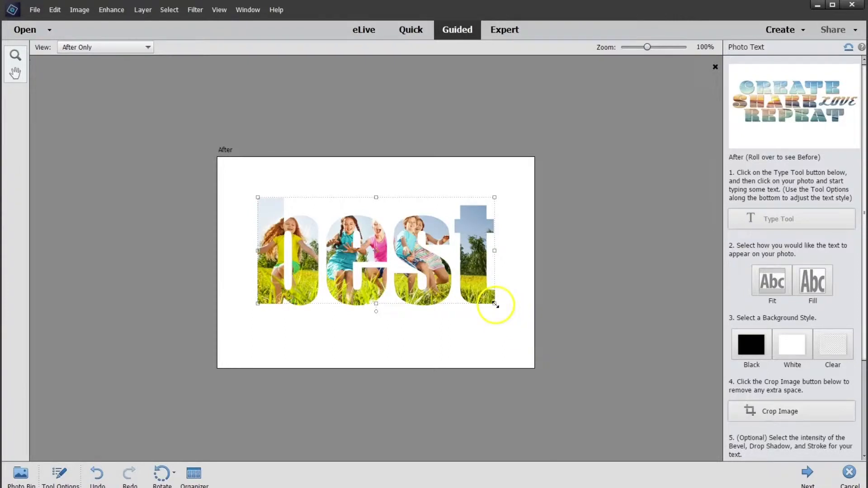
pyautogui.moveTo(494, 303); pyautogui.dragTo(515, 320)
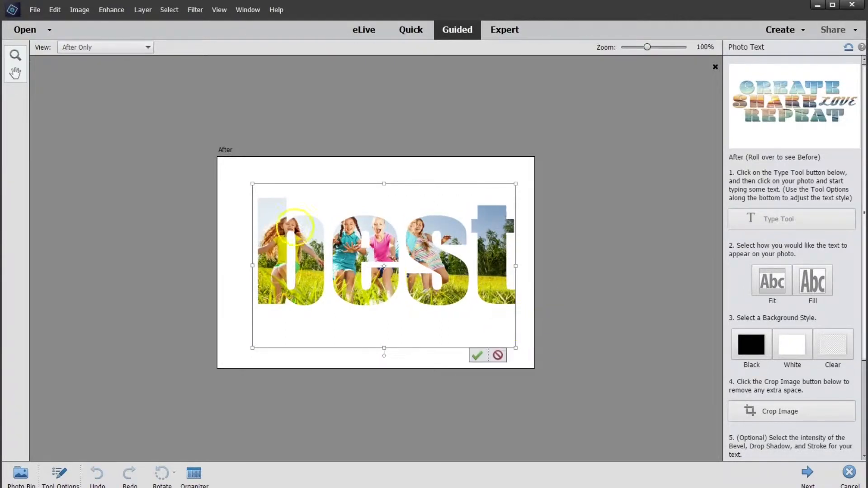
pyautogui.moveTo(246, 185); pyautogui.dragTo(229, 177)
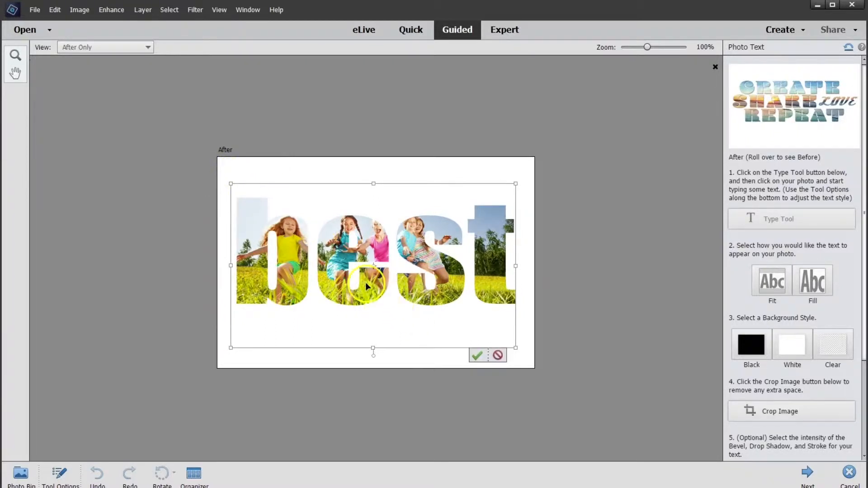
pyautogui.moveTo(366, 282); pyautogui.dragTo(373, 276)
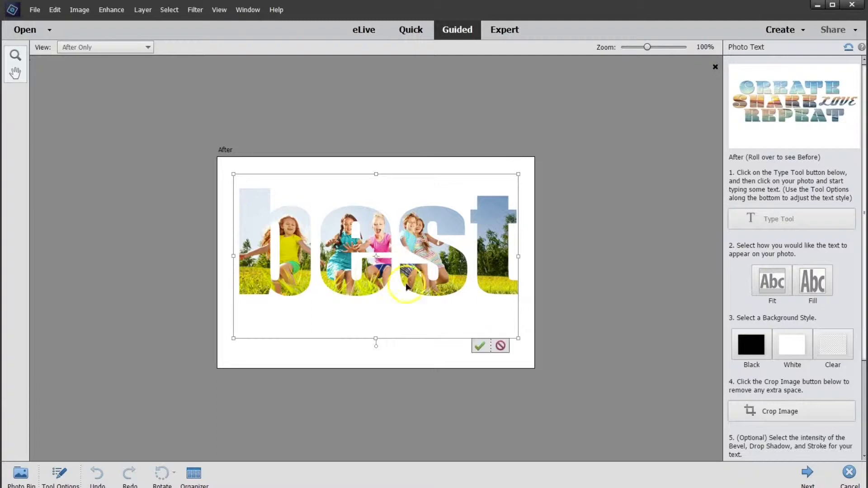
pyautogui.click(480, 347)
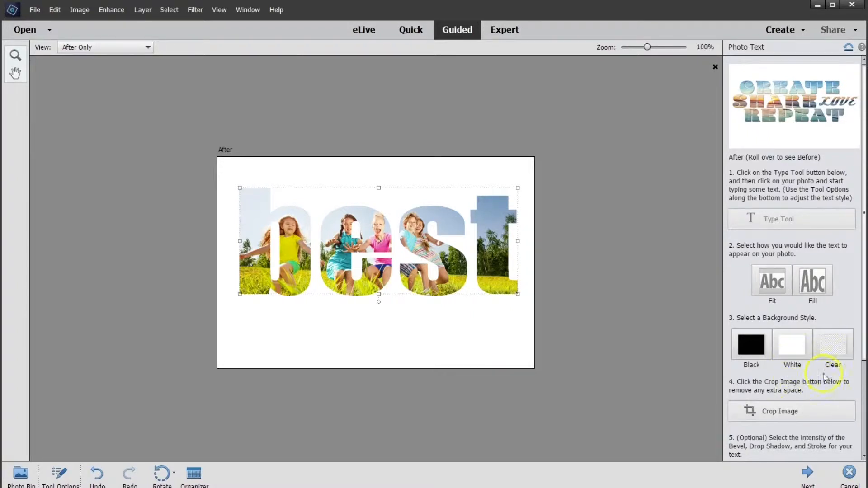
# Crop the extra white space around the photo text with Crop Image
pyautogui.click(800, 411)
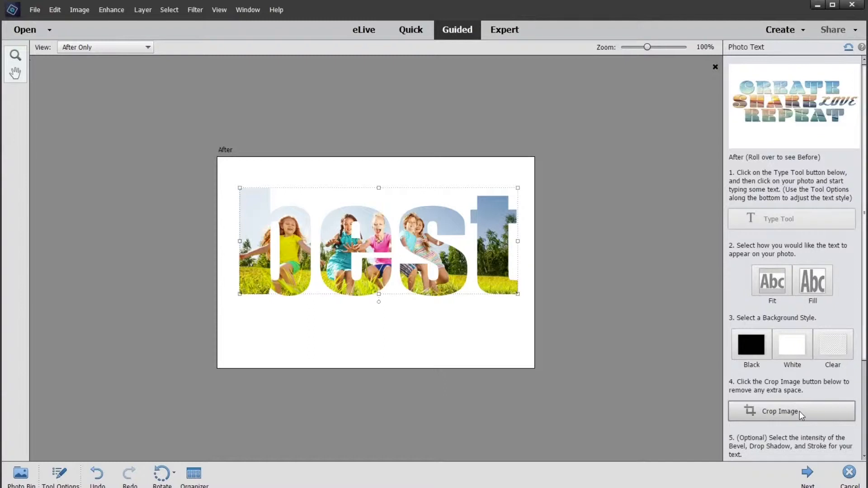
pyautogui.click(799, 411)
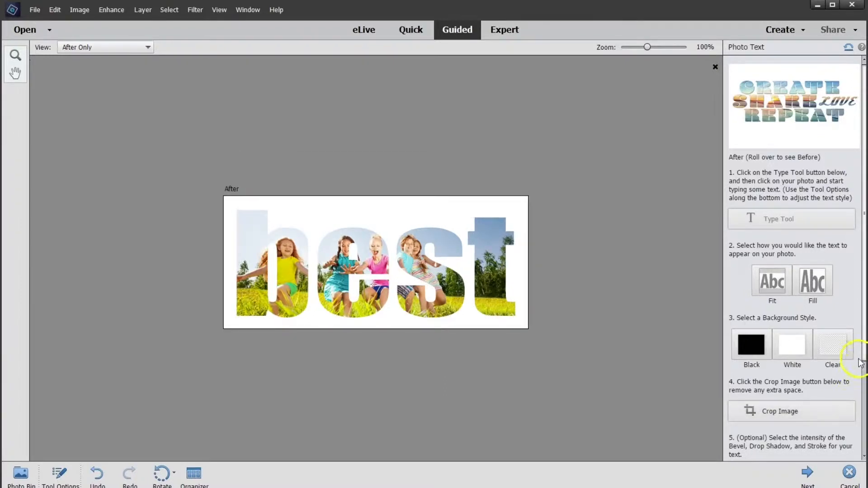
# Finish the Photo Text guided edit and continue editing the result in Quick mode
pyautogui.scroll(-5, 842, 371)
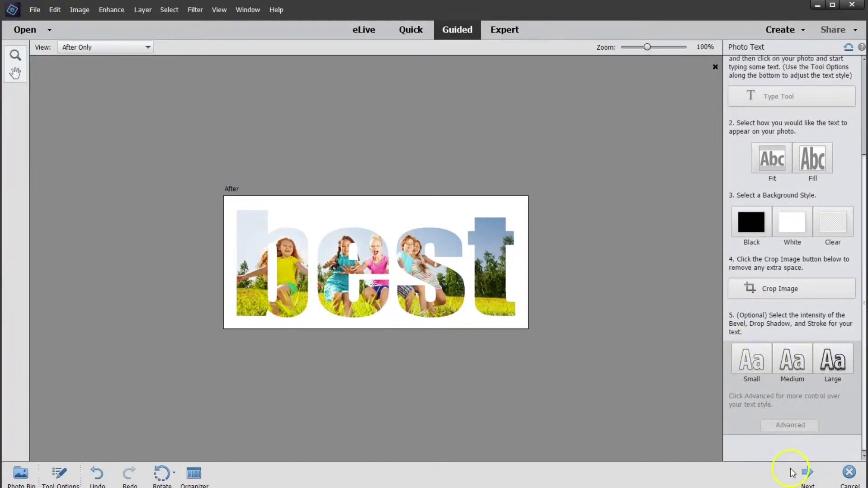
pyautogui.click(812, 478)
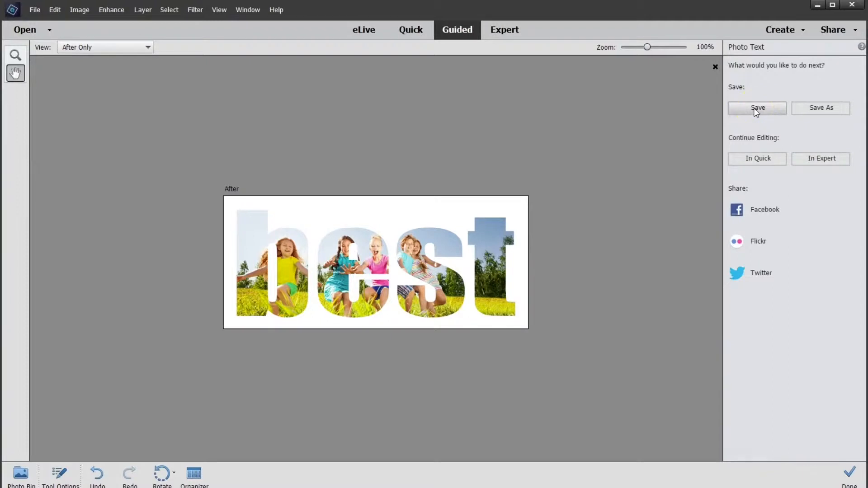
pyautogui.click(775, 162)
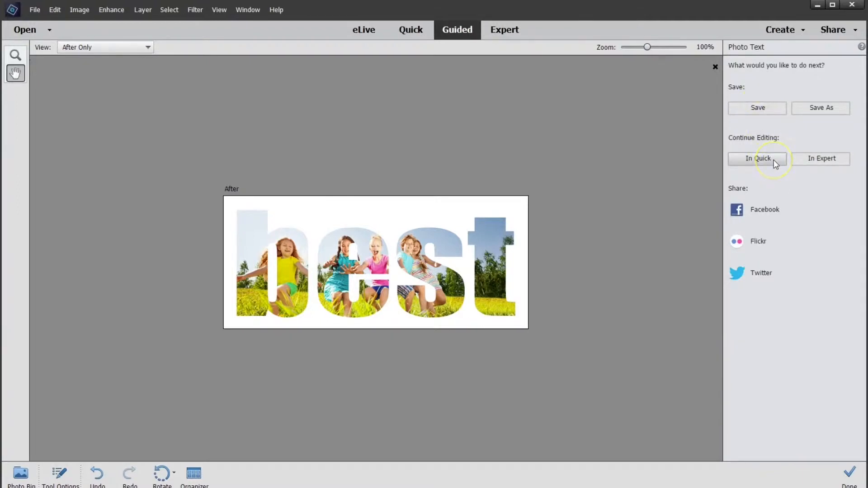
pyautogui.click(816, 160)
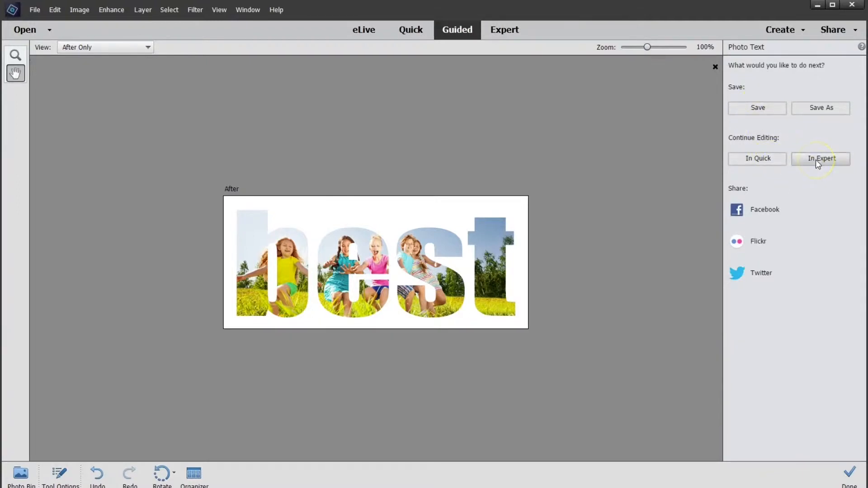
pyautogui.click(773, 163)
pyautogui.click(773, 161)
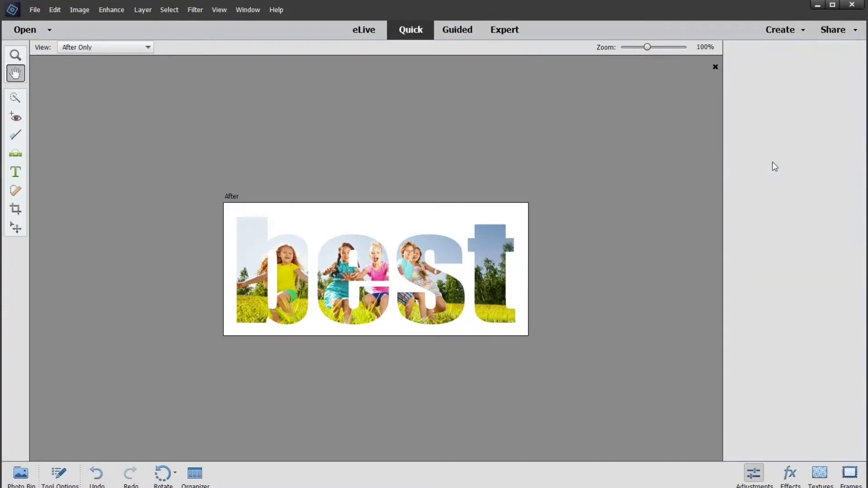
pyautogui.click(390, 183)
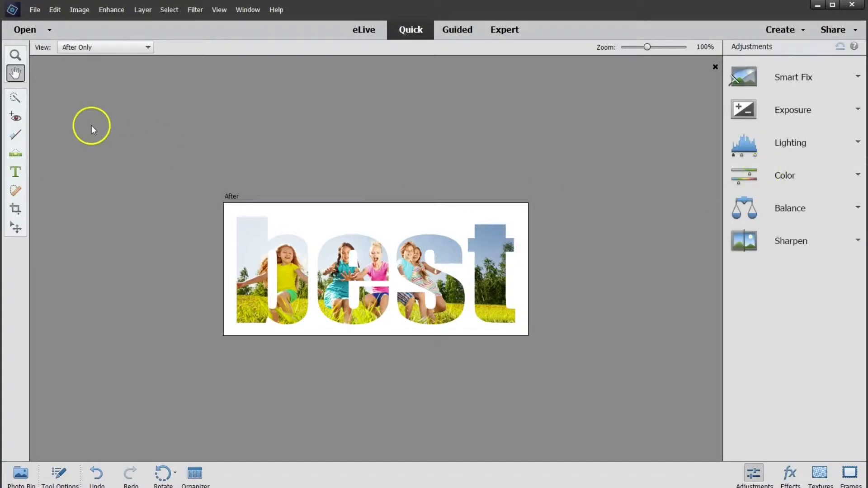
# Make the canvas square by setting its height to 20.32 cm, keeping the centre anchor
pyautogui.click(71, 10)
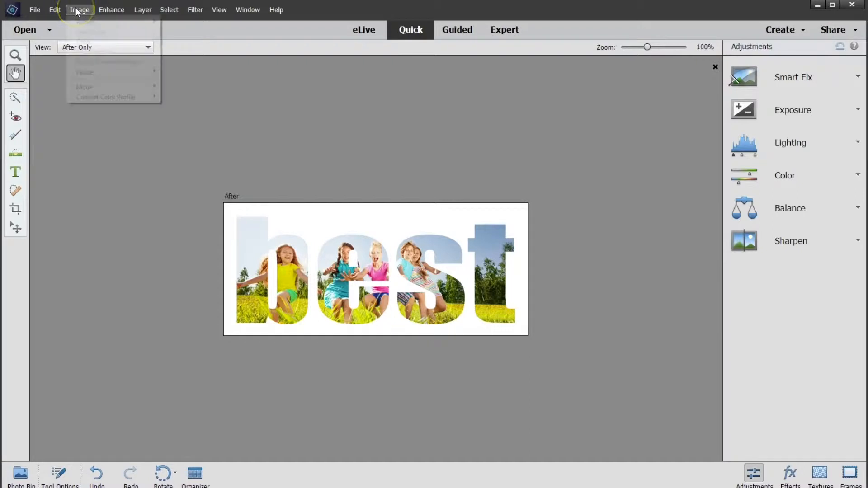
pyautogui.moveTo(84, 73)
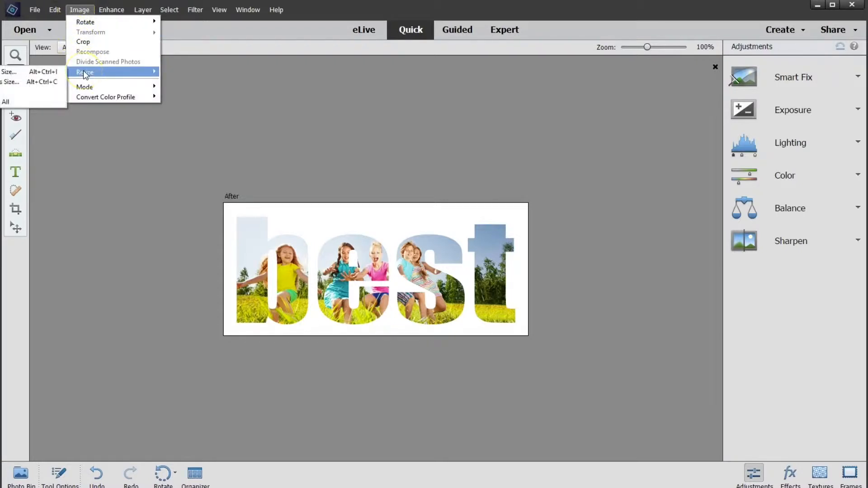
pyautogui.click(32, 85)
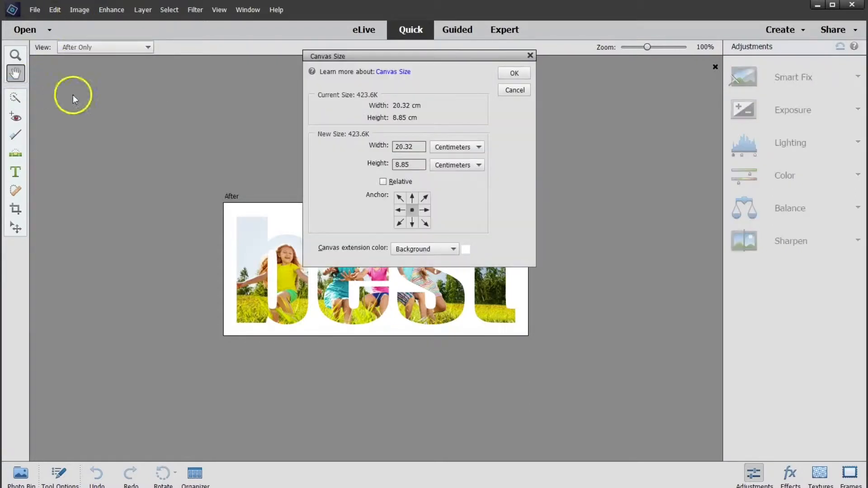
pyautogui.click(417, 150)
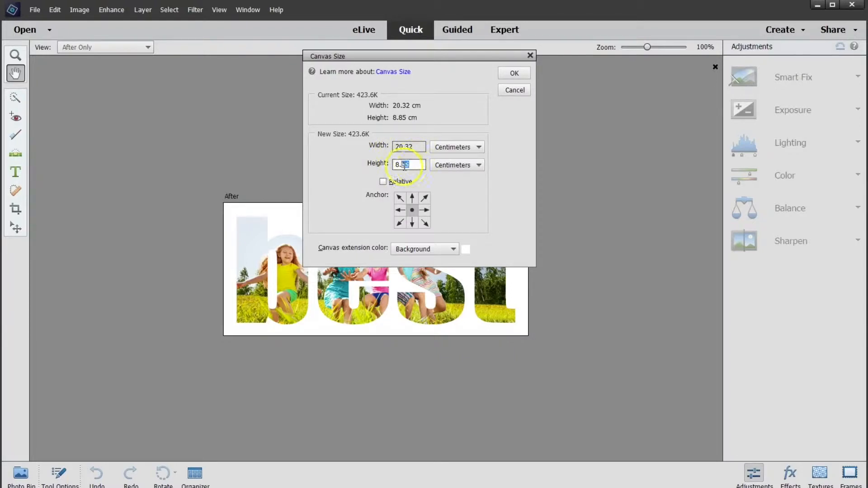
pyautogui.doubleClick(404, 164)
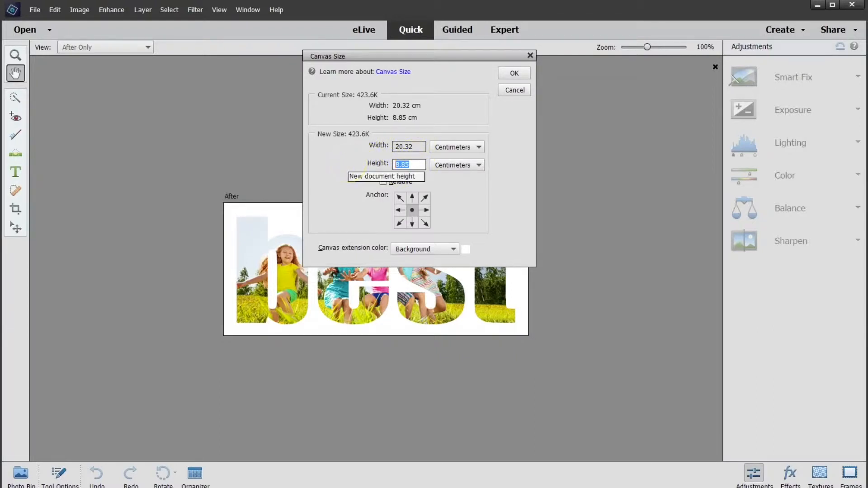
pyautogui.write('20.32')
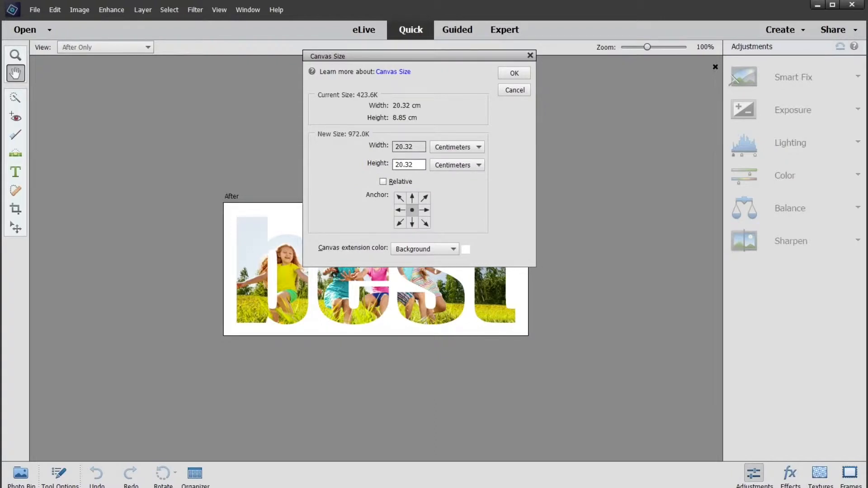
pyautogui.click(409, 146)
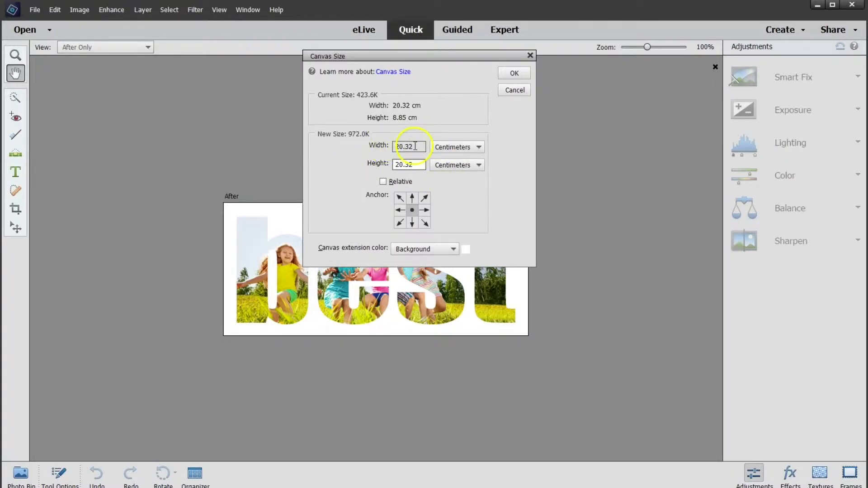
pyautogui.click(400, 164)
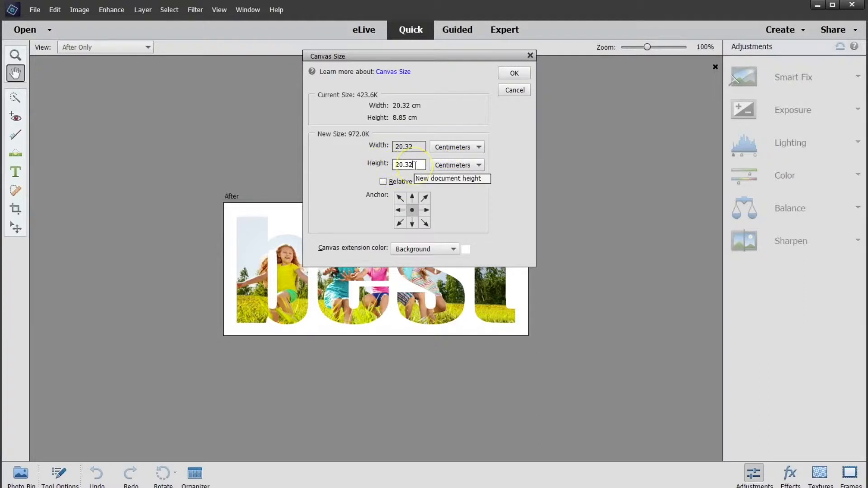
pyautogui.click(515, 73)
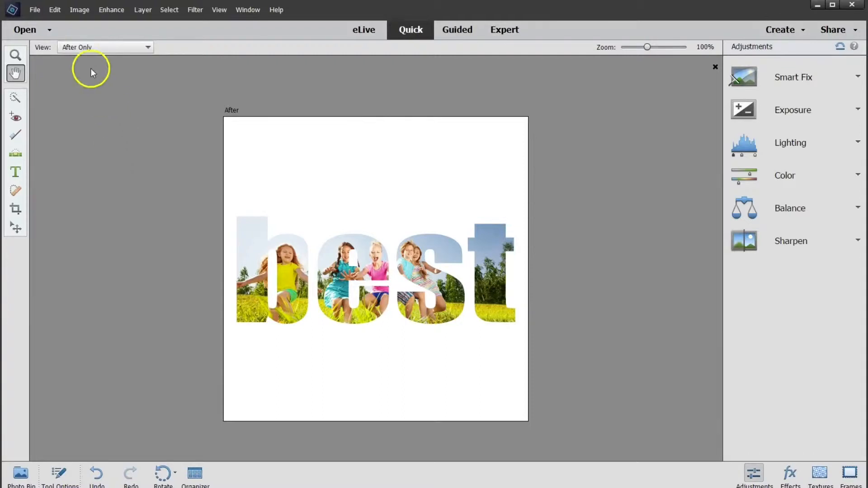
# Set the document width to 6.5 cm in Image Size, with constrained proportions and no resampling
pyautogui.click(85, 10)
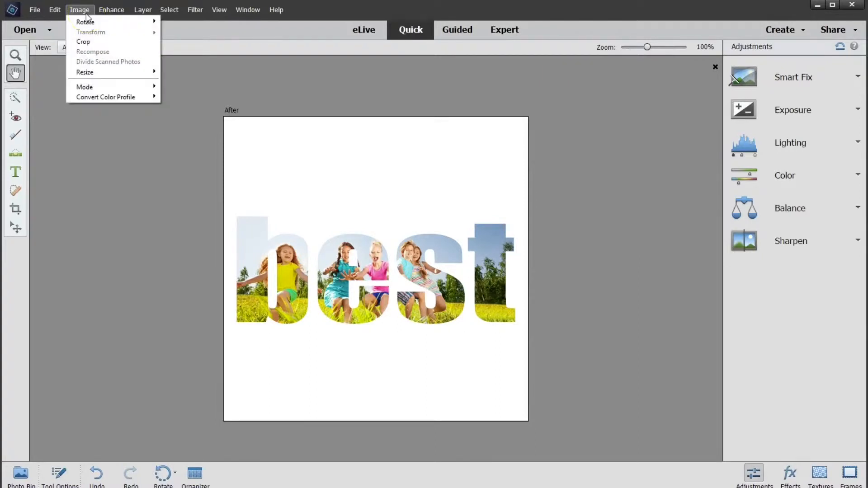
pyautogui.moveTo(90, 72)
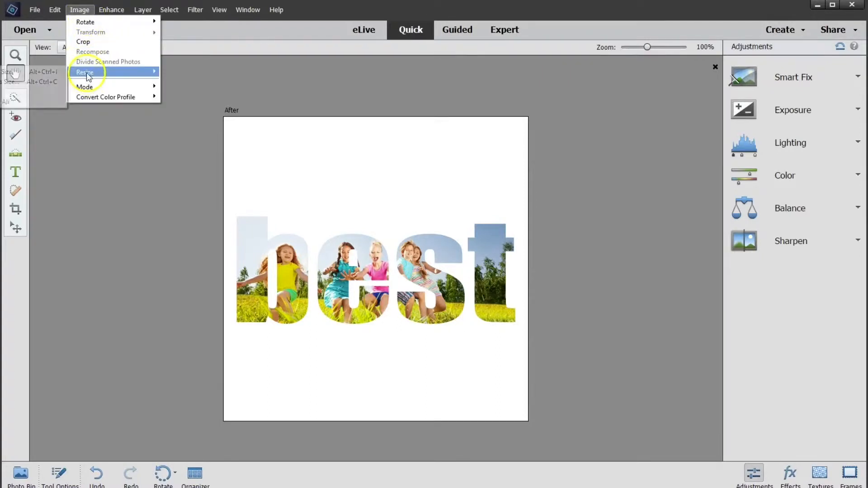
pyautogui.click(42, 72)
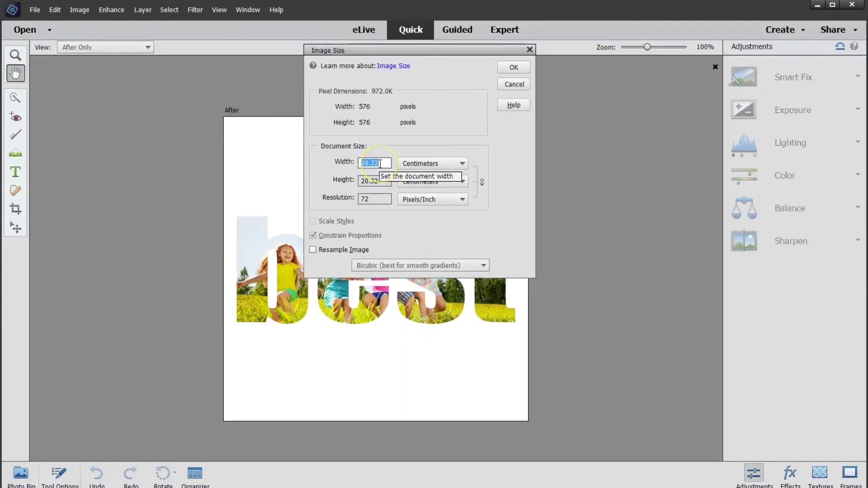
pyautogui.write('6.5')
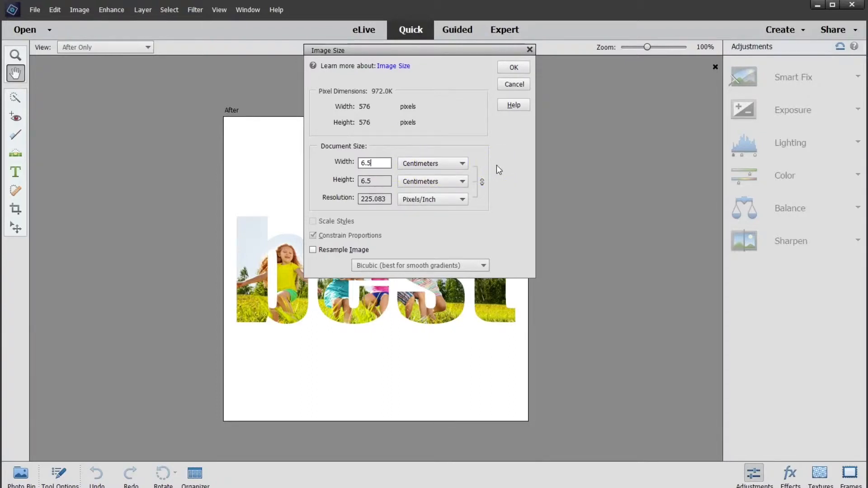
pyautogui.click(514, 68)
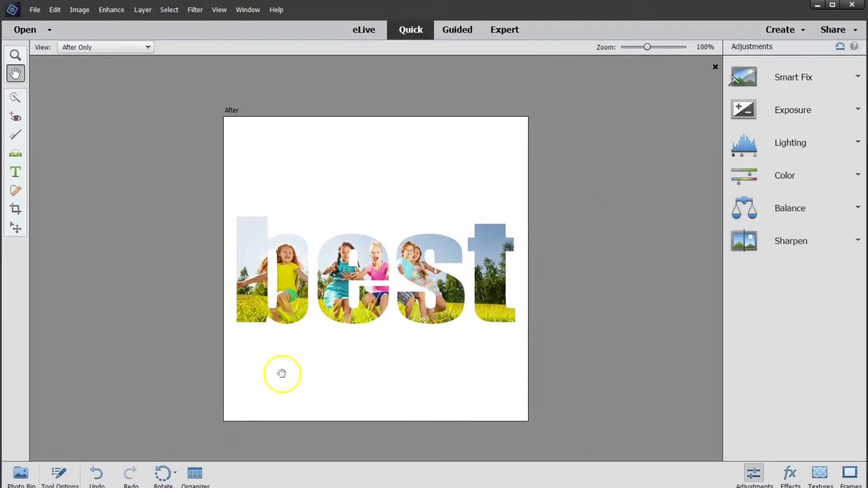
# Switch to Expert mode and move the photo-filled word "best" down towards the canvas's lower edge
pyautogui.click(15, 73)
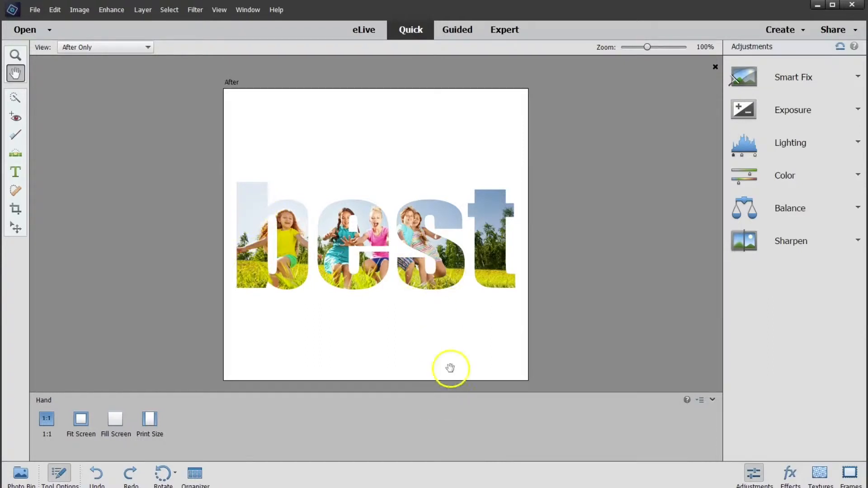
pyautogui.click(510, 37)
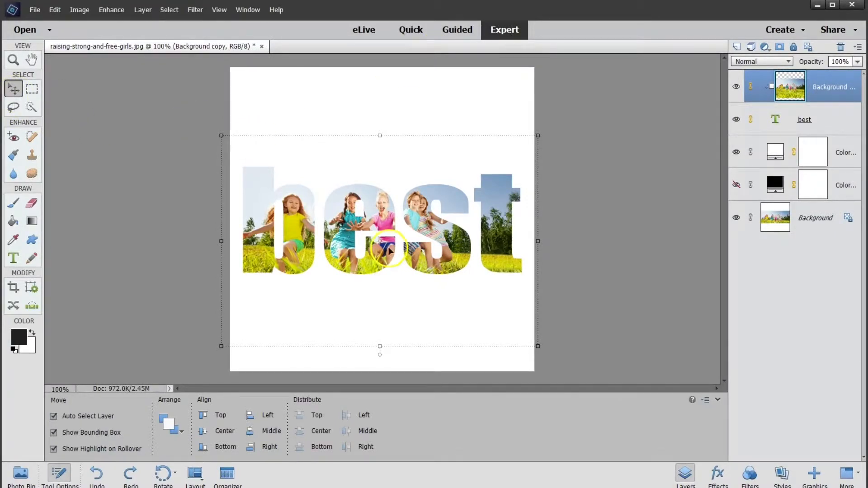
pyautogui.moveTo(388, 247); pyautogui.dragTo(392, 314)
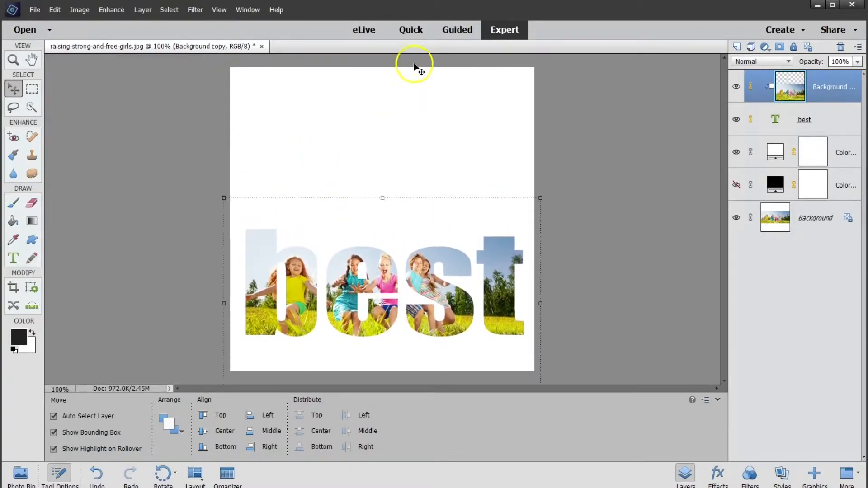
# Add the left-aligned horizontal text "Do your" in featherly Regular in the blank area above the photo word
pyautogui.click(14, 260)
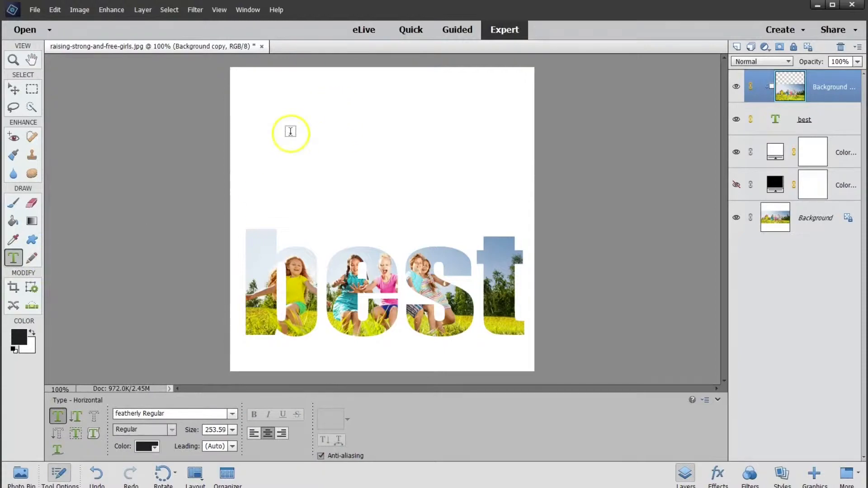
pyautogui.click(280, 152)
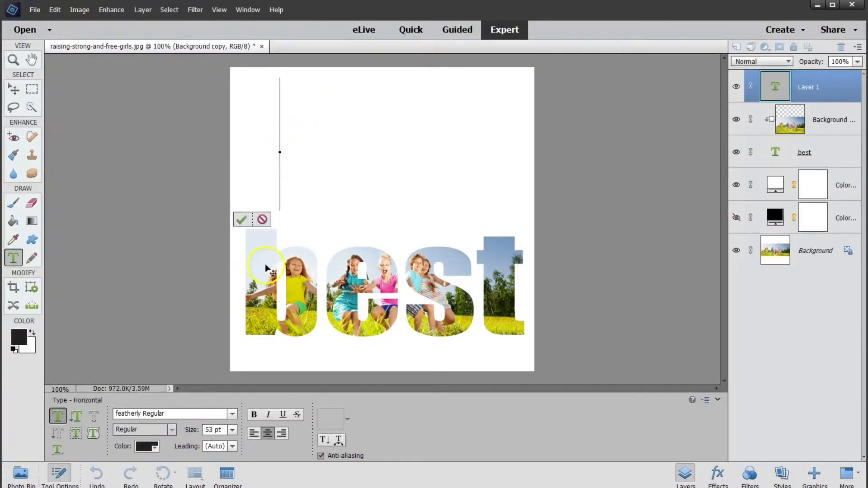
pyautogui.click(254, 434)
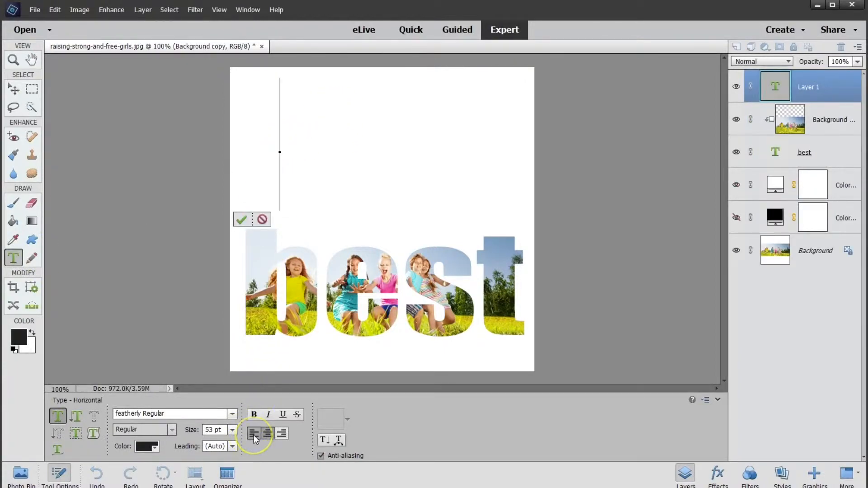
pyautogui.click(232, 415)
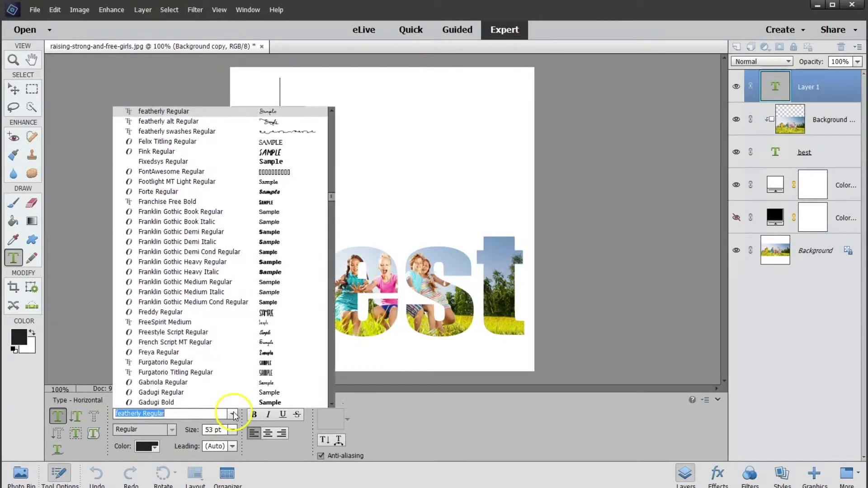
pyautogui.click(208, 111)
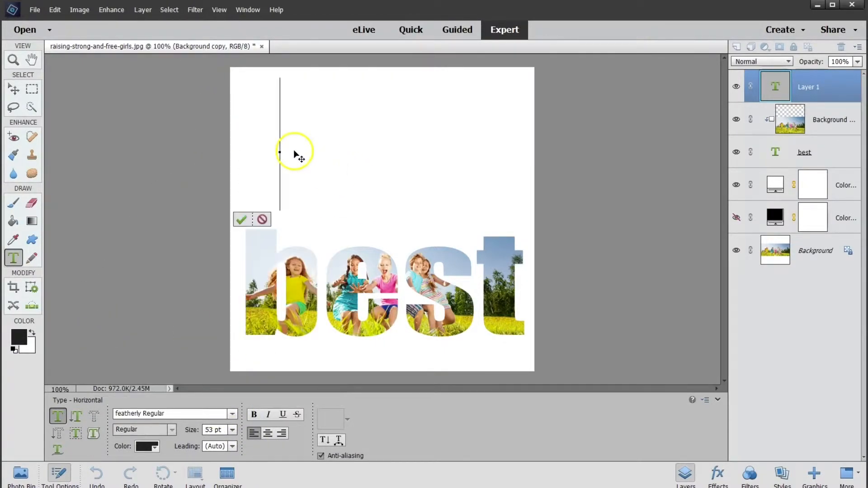
pyautogui.write('Do you')
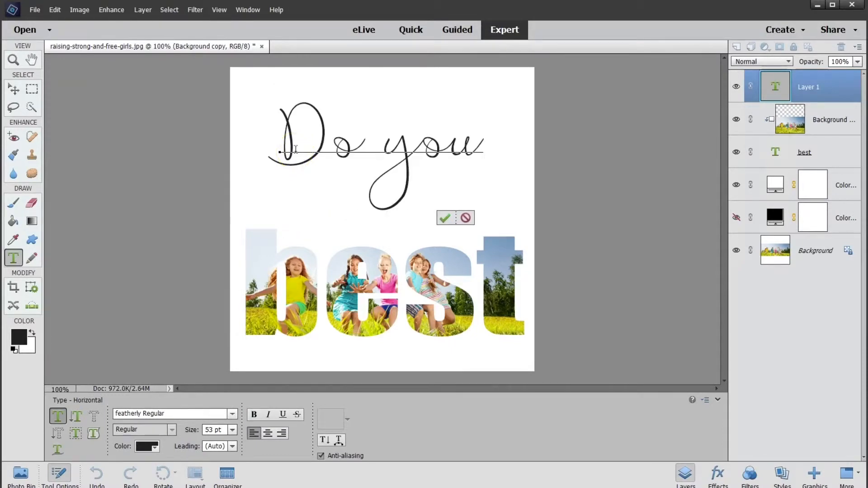
pyautogui.write('r')
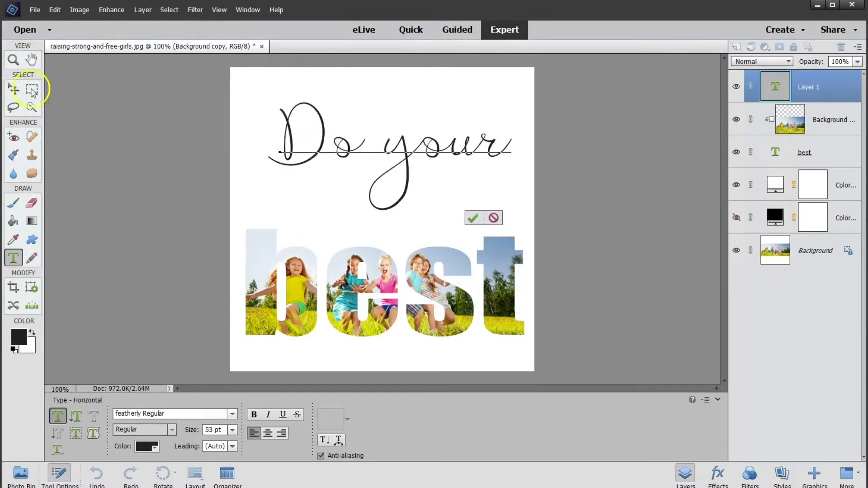
pyautogui.click(473, 219)
# Move "Do your" down so it overlaps "best", and shift both texts together up to the middle of the canvas
pyautogui.press('v')
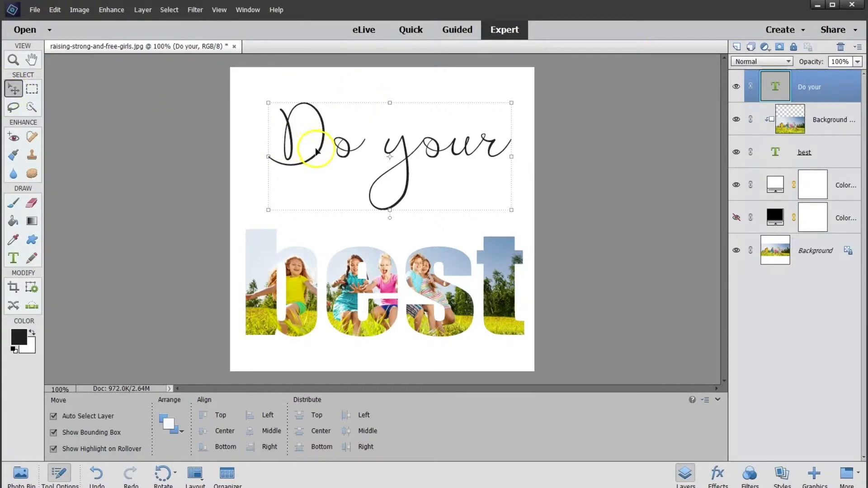
pyautogui.moveTo(311, 155); pyautogui.dragTo(333, 221)
pyautogui.click(469, 226)
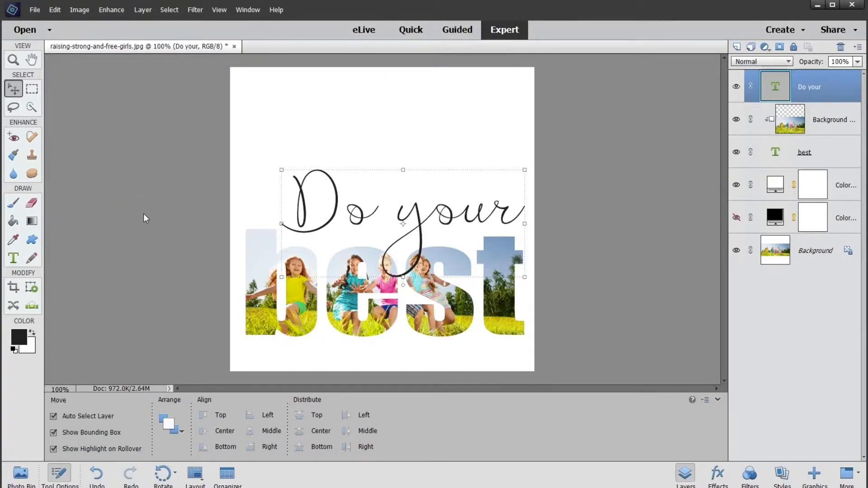
pyautogui.keyDown('shift'); pyautogui.click(266, 298); pyautogui.keyUp('shift')
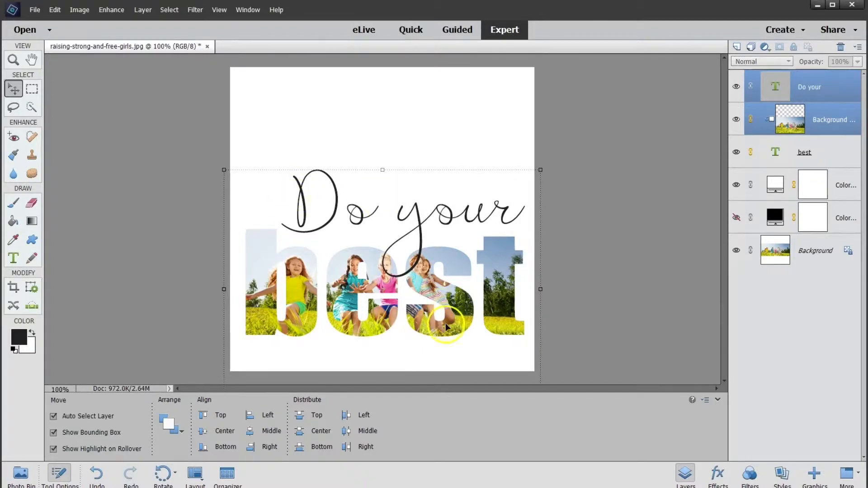
pyautogui.moveTo(446, 324); pyautogui.dragTo(424, 282)
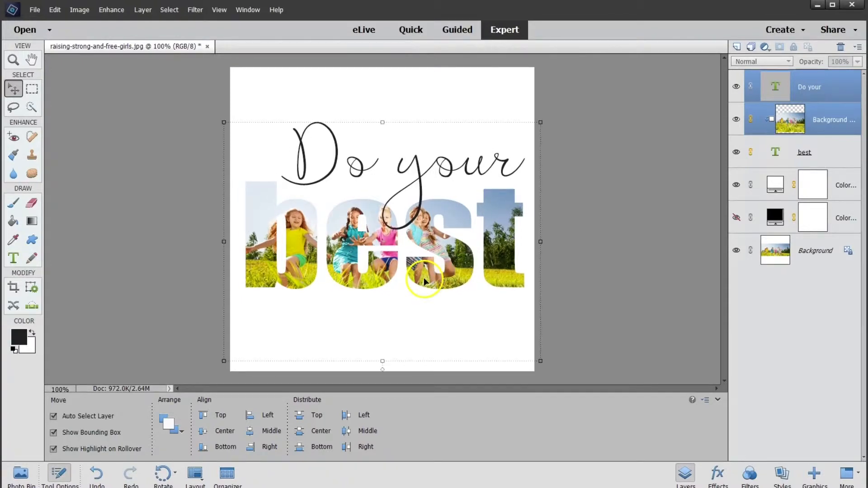
# Reorder the "Do your" text layer to sit directly beneath the "best" text layer
pyautogui.click(631, 230)
pyautogui.click(405, 200)
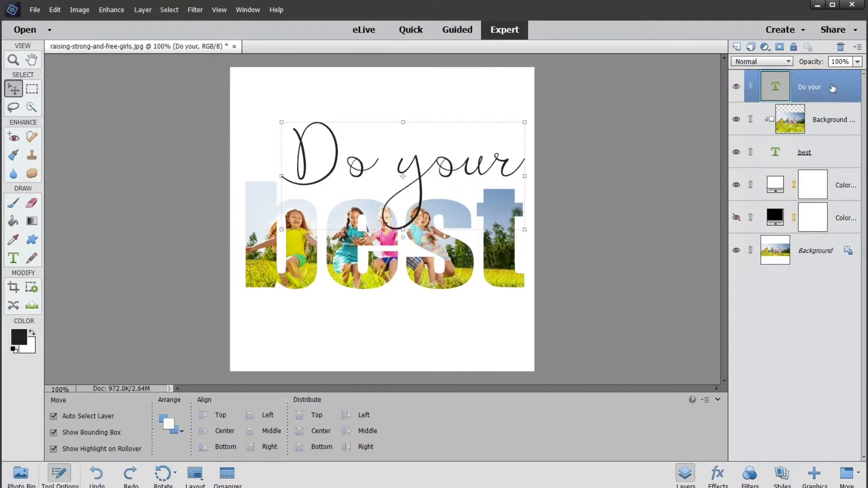
pyautogui.moveTo(833, 88); pyautogui.dragTo(827, 159)
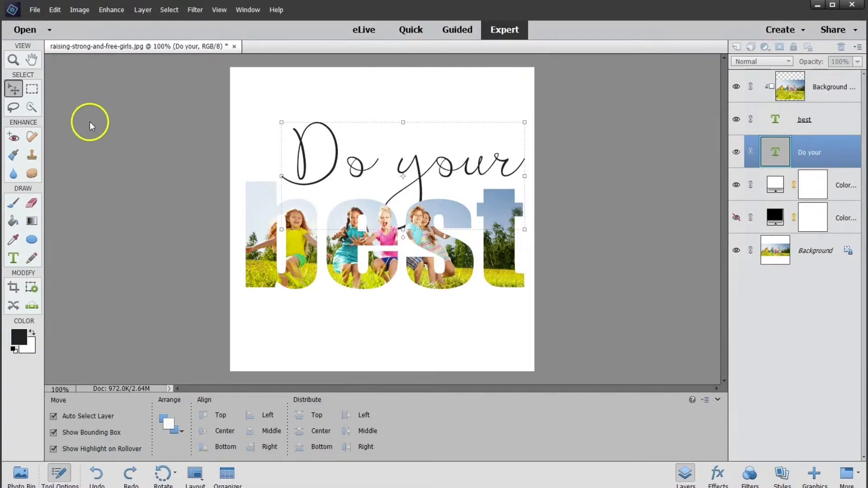
# Print the design at its actual size of 6.50 cm x 6.50 cm on A4 paper, continuing despite the resolution warning
pyautogui.click(35, 12)
pyautogui.click(88, 215)
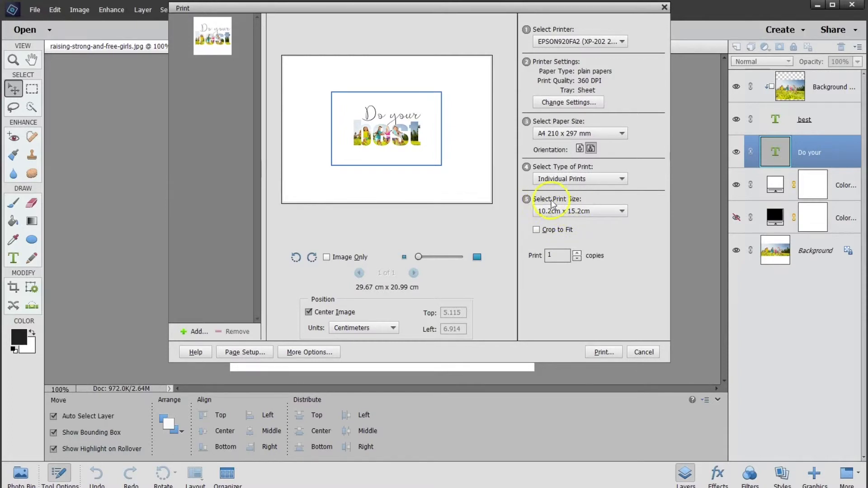
pyautogui.click(585, 212)
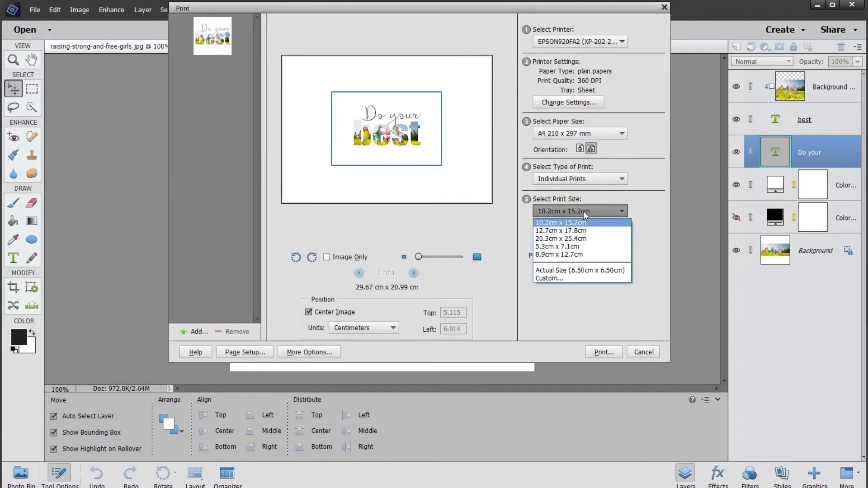
pyautogui.click(587, 270)
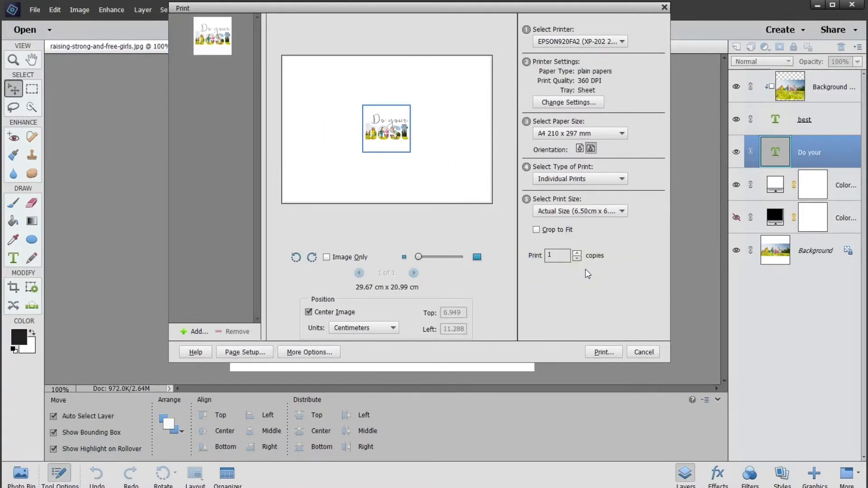
pyautogui.click(606, 350)
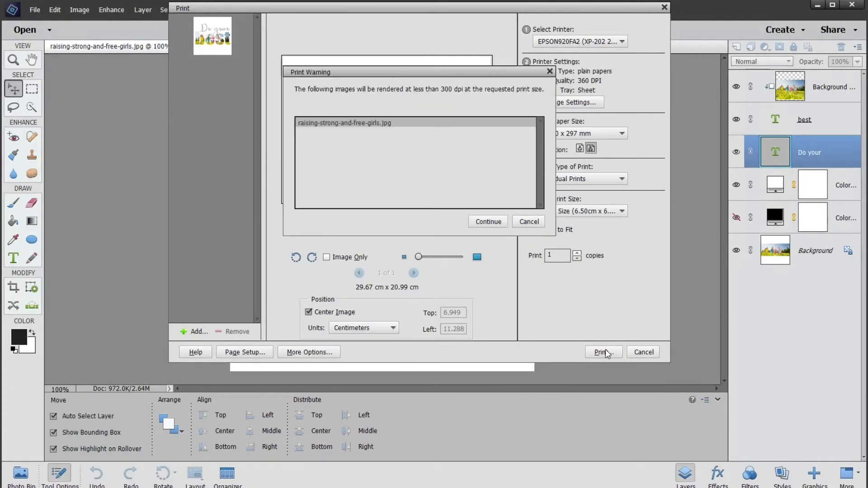
pyautogui.click(507, 221)
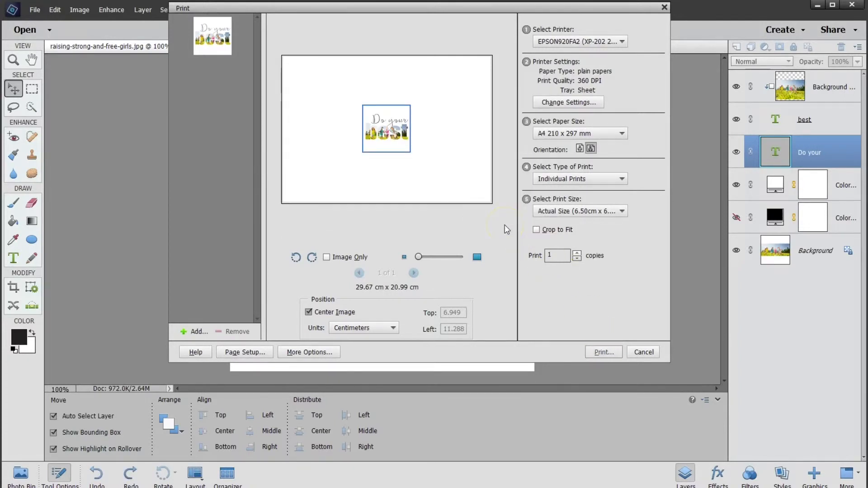